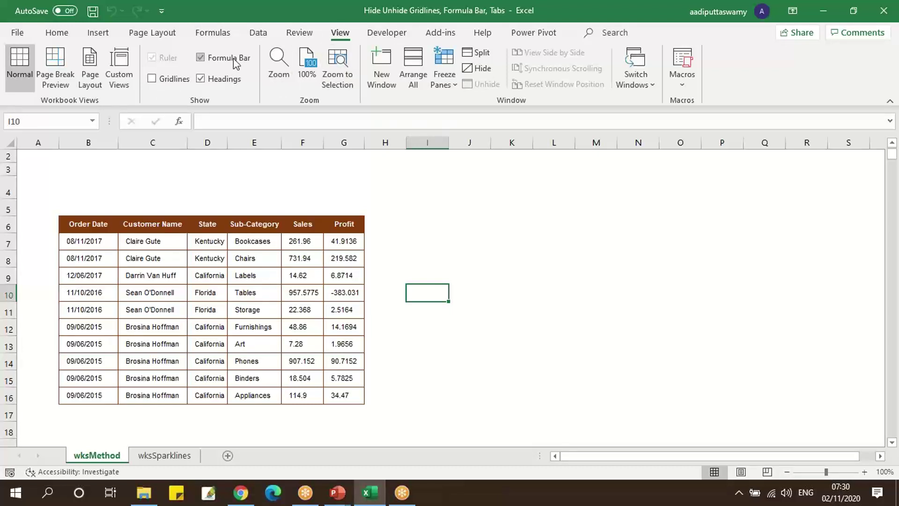
Turn on the gridlines of the wksMethod worksheet and select cell J5.
{"action": "left_click", "coordinate": [153, 80]}
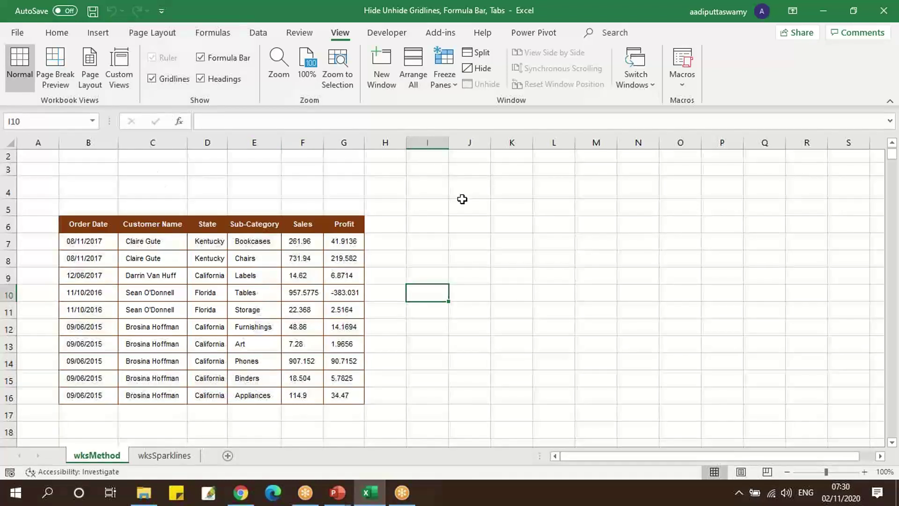
{"action": "left_click", "coordinate": [462, 200]}
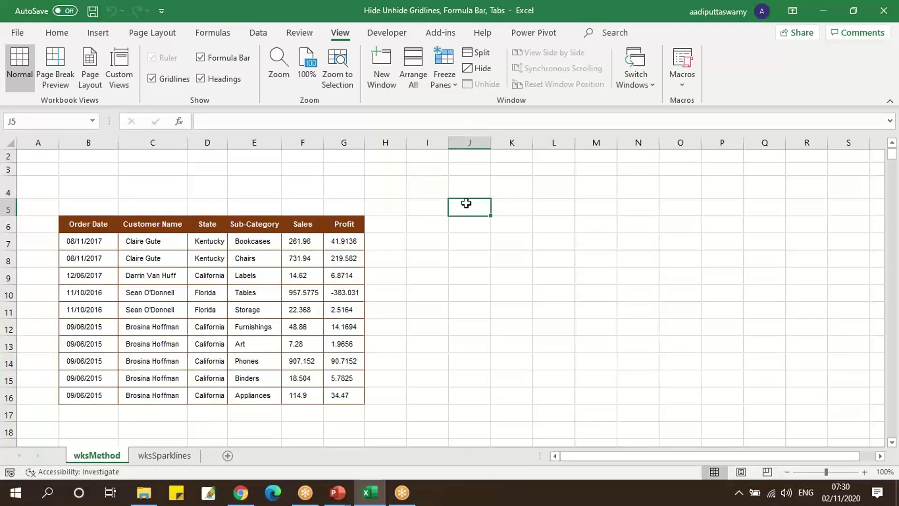
Hide the worksheet's gridlines, the formula bar, and the row and column headings.
{"action": "left_click", "coordinate": [160, 82]}
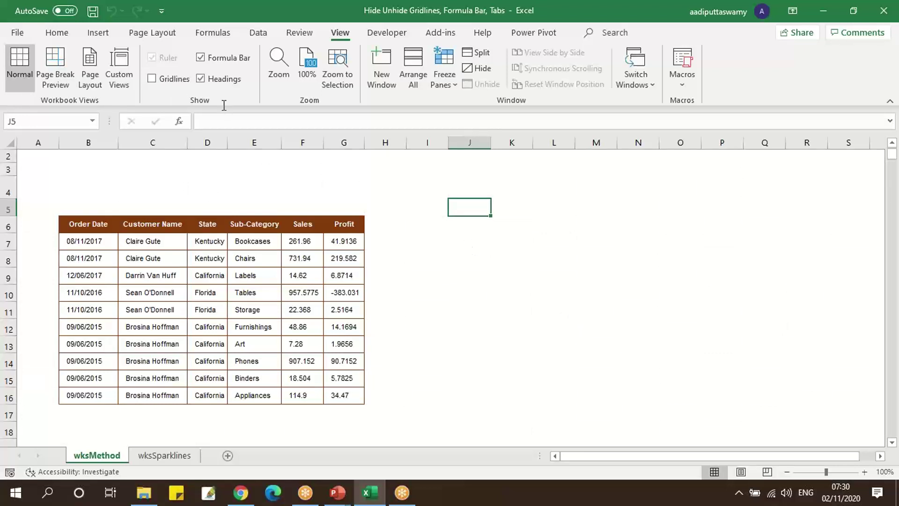
{"action": "left_click", "coordinate": [200, 58]}
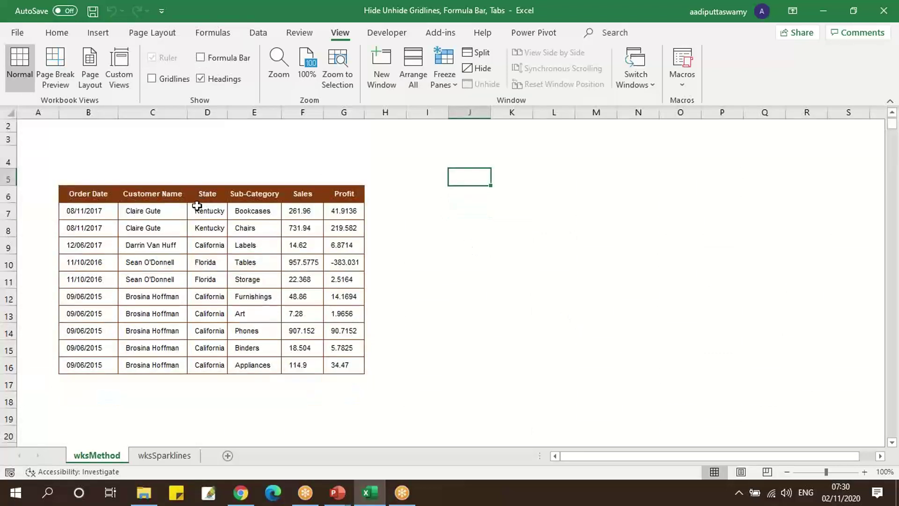
{"action": "left_click", "coordinate": [201, 80]}
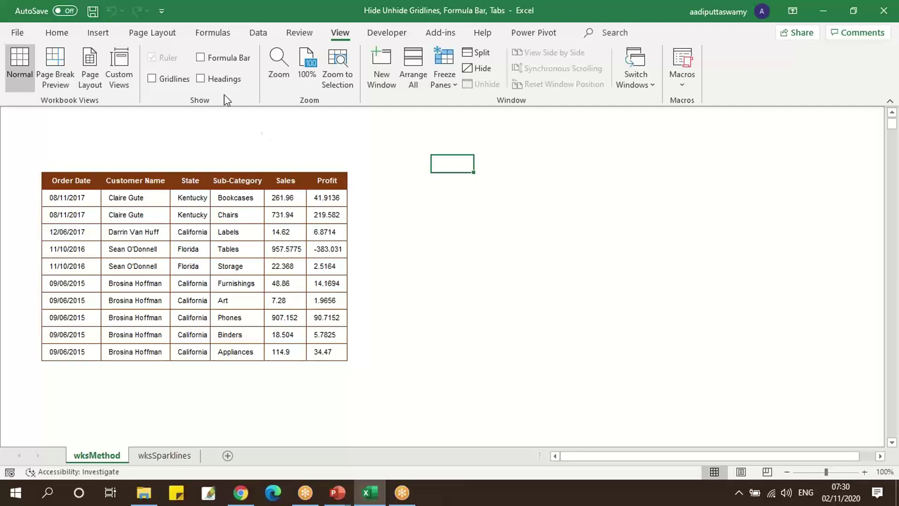
Show the formula bar, the row and column headings, and the gridlines again.
{"action": "left_click", "coordinate": [202, 58]}
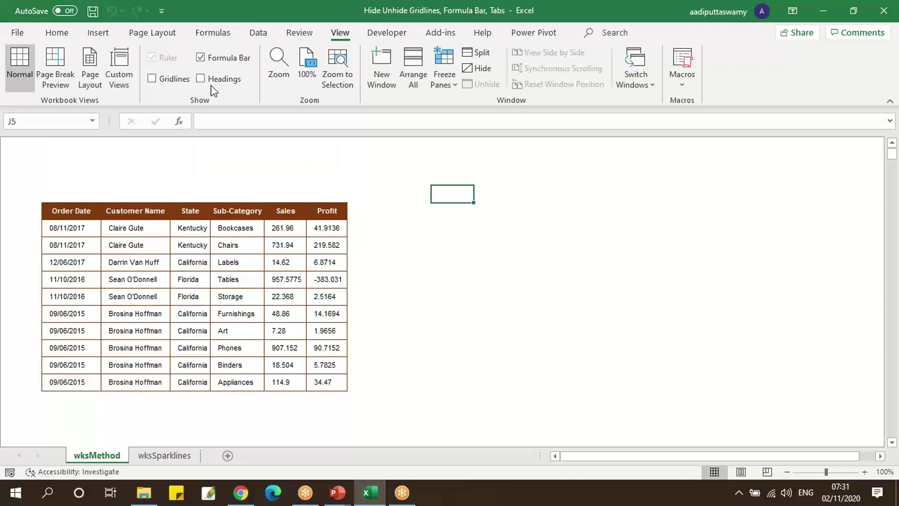
{"action": "left_click", "coordinate": [202, 79]}
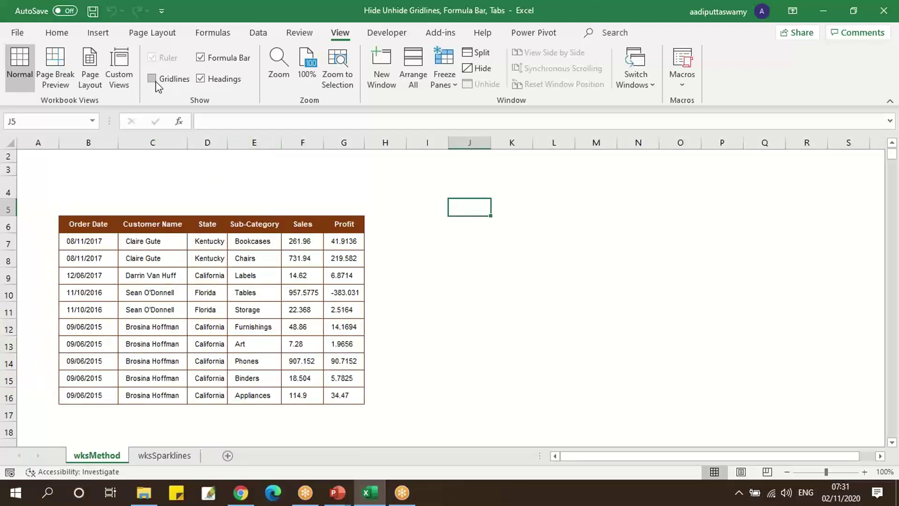
{"action": "left_click", "coordinate": [152, 80]}
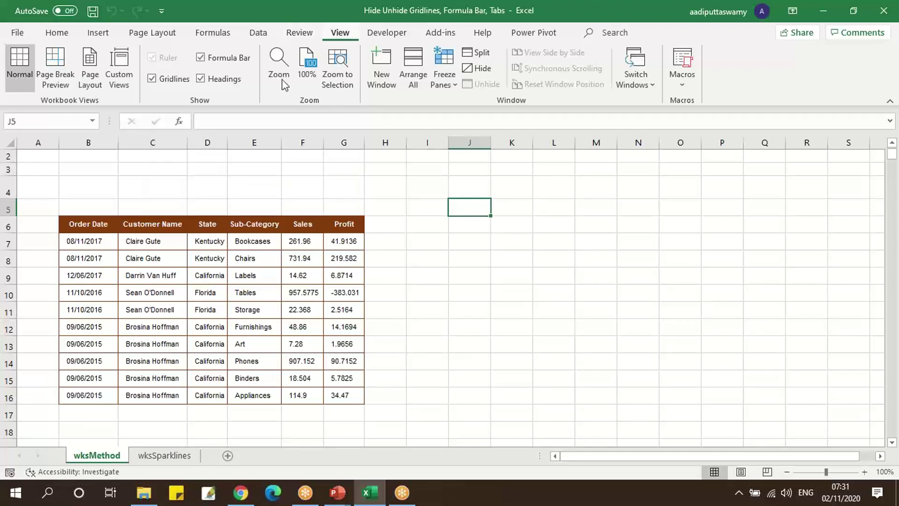
Switch the worksheet to Page Layout view and select cell E4 above the data table.
{"action": "left_click", "coordinate": [94, 83]}
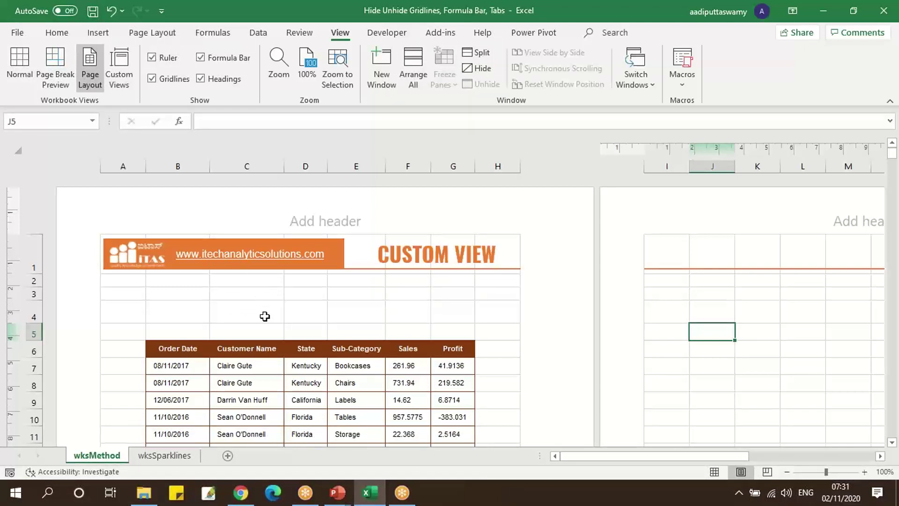
{"action": "left_click", "coordinate": [264, 316]}
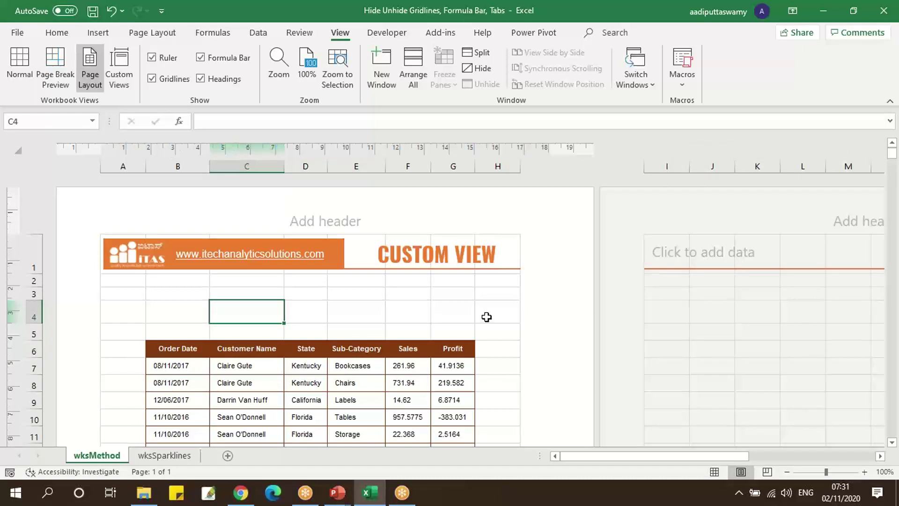
{"action": "left_click", "coordinate": [359, 307]}
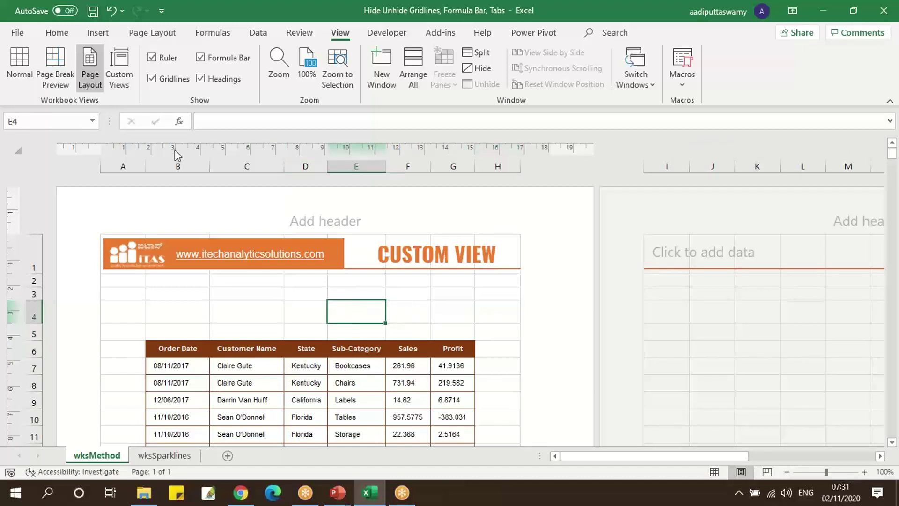
Hide the ruler in Page Layout view and show it again.
{"action": "left_click", "coordinate": [153, 58]}
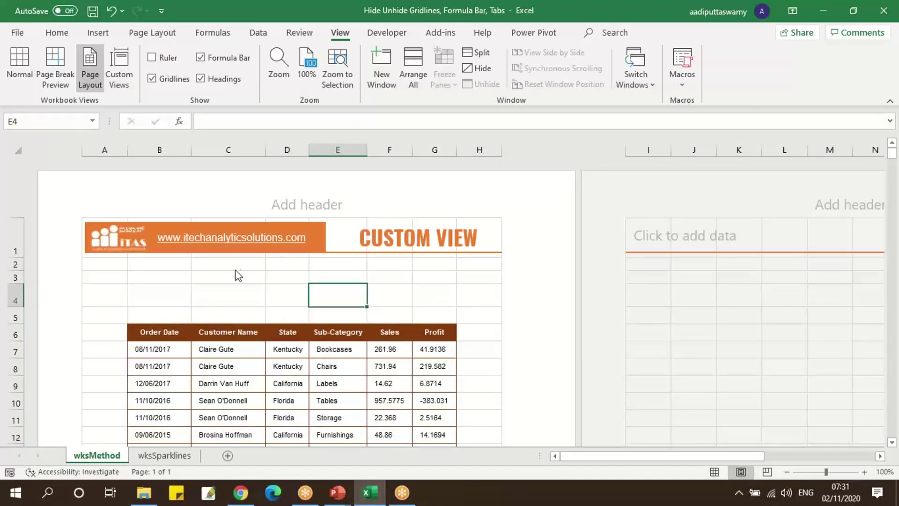
{"action": "left_click", "coordinate": [152, 58]}
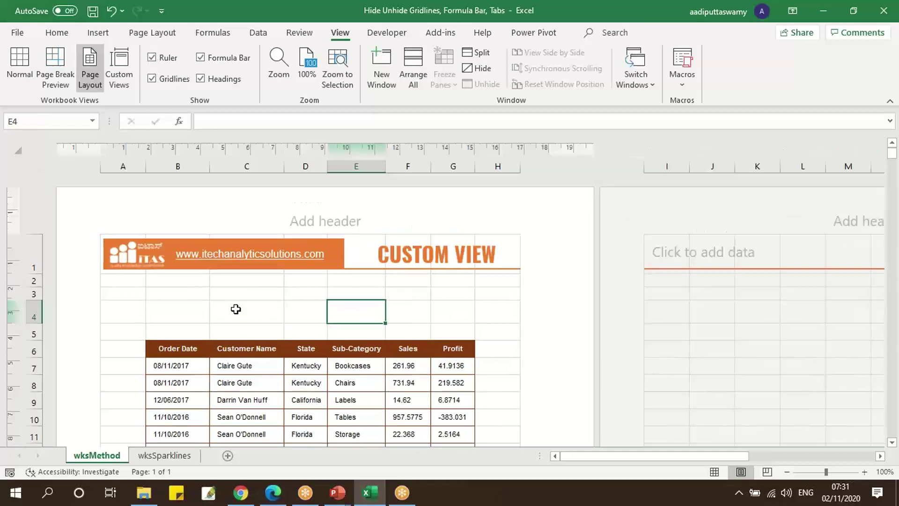
{"action": "left_click", "coordinate": [306, 305]}
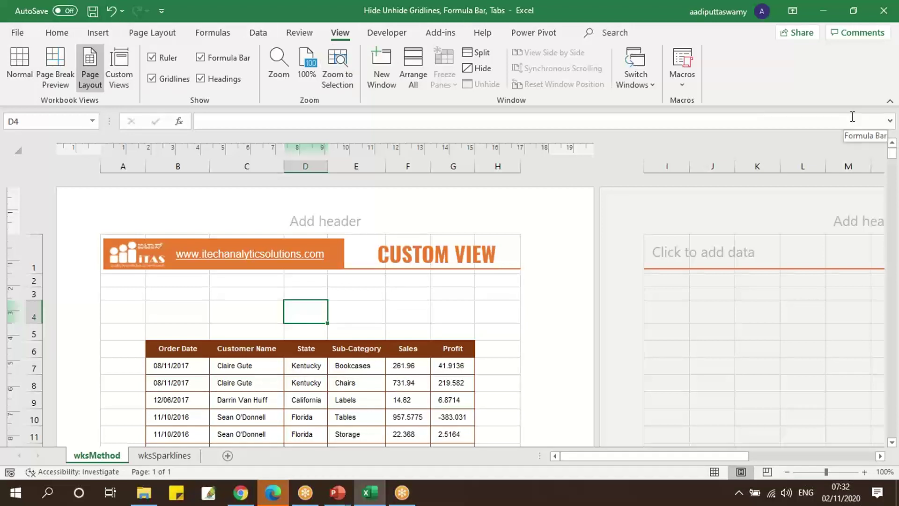
Set the ribbon display to Auto-hide Ribbon and change it to Show Tabs.
{"action": "left_click", "coordinate": [793, 18]}
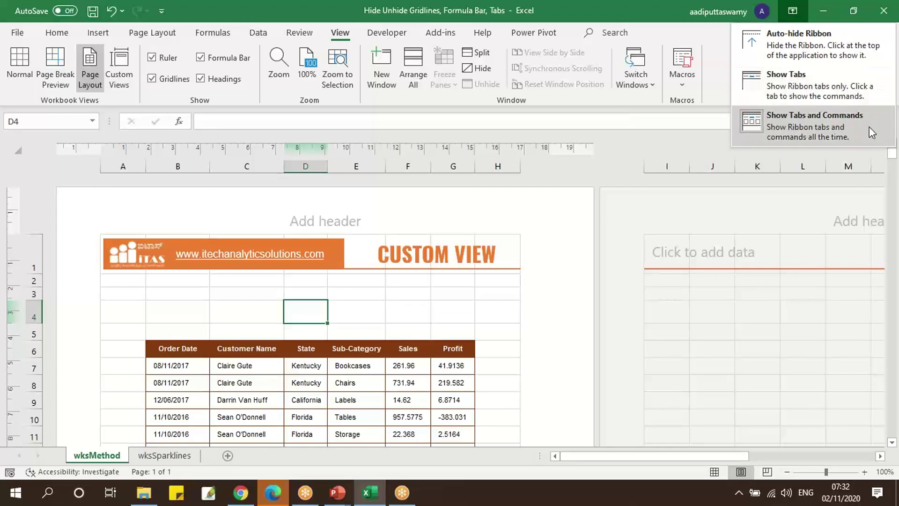
{"action": "left_click", "coordinate": [796, 43]}
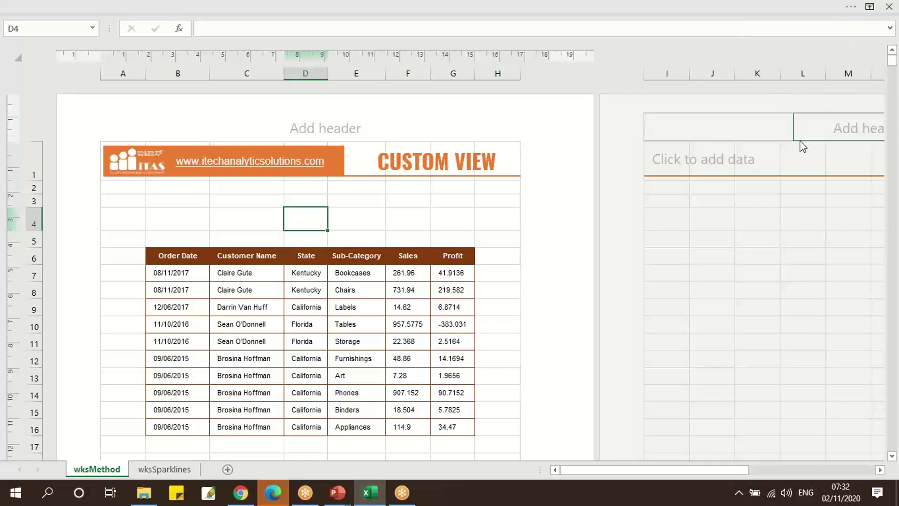
{"action": "left_click", "coordinate": [870, 6]}
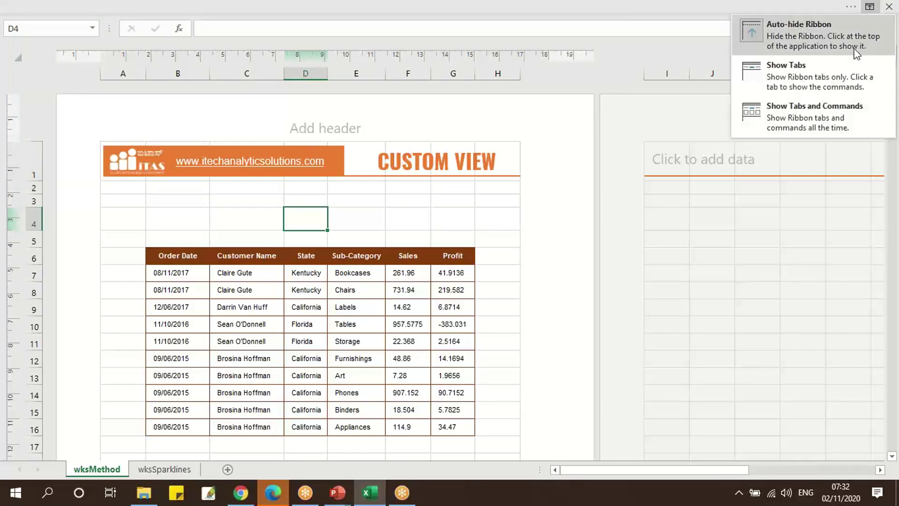
{"action": "left_click", "coordinate": [835, 73]}
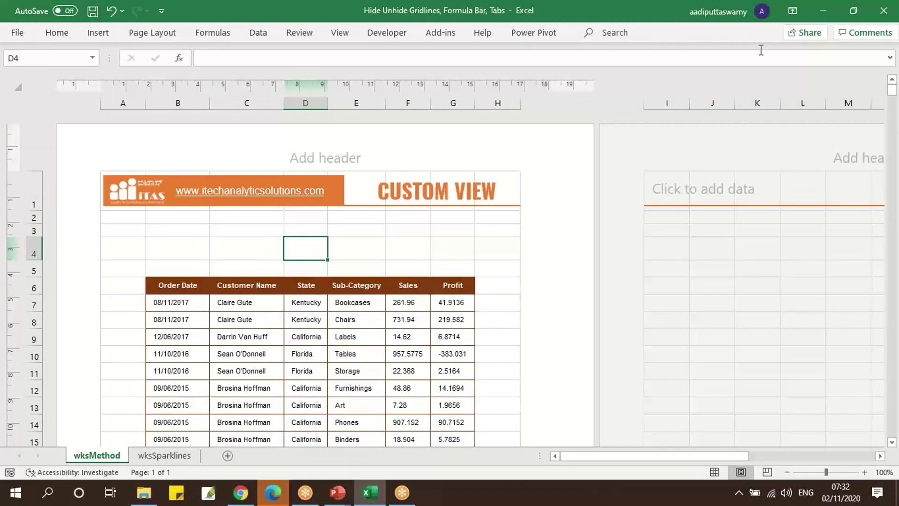
Briefly expand the Data commands from the collapsed ribbon, and set the ribbon display to Show Tabs and Commands.
{"action": "left_click", "coordinate": [259, 34]}
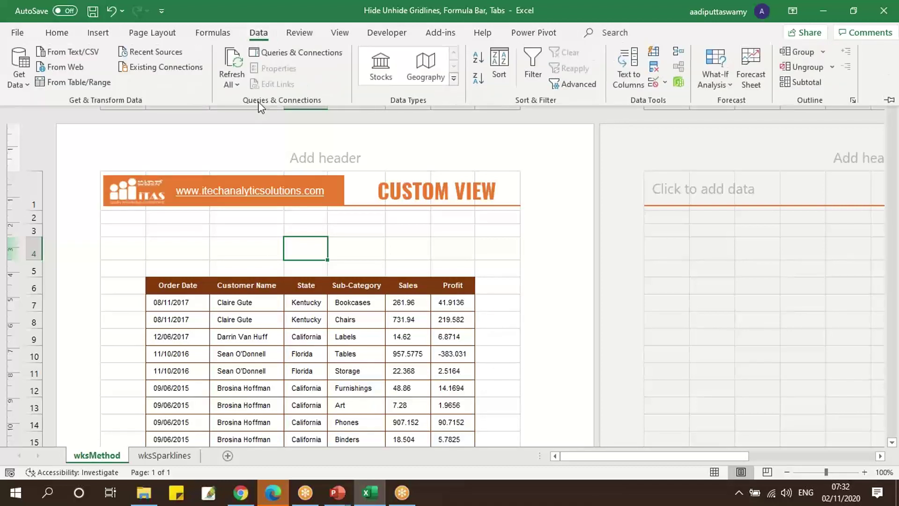
{"action": "left_click", "coordinate": [134, 248]}
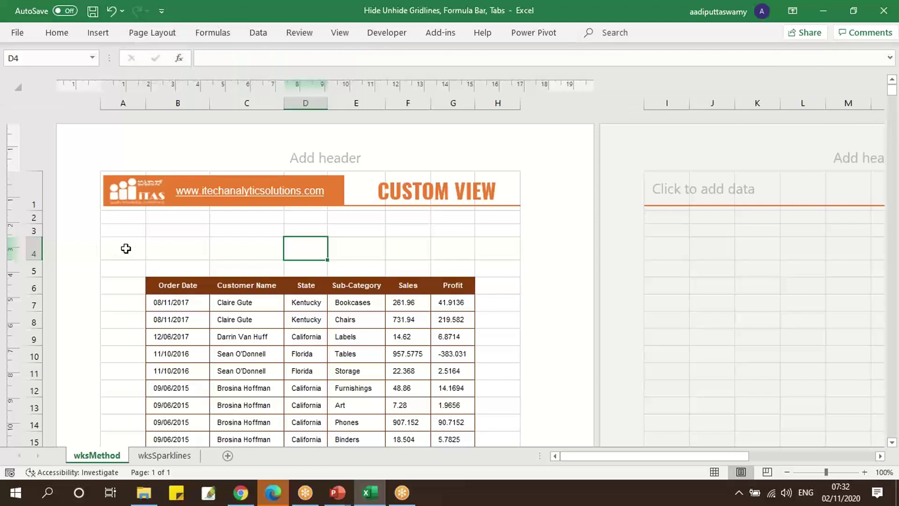
{"action": "left_click", "coordinate": [132, 249]}
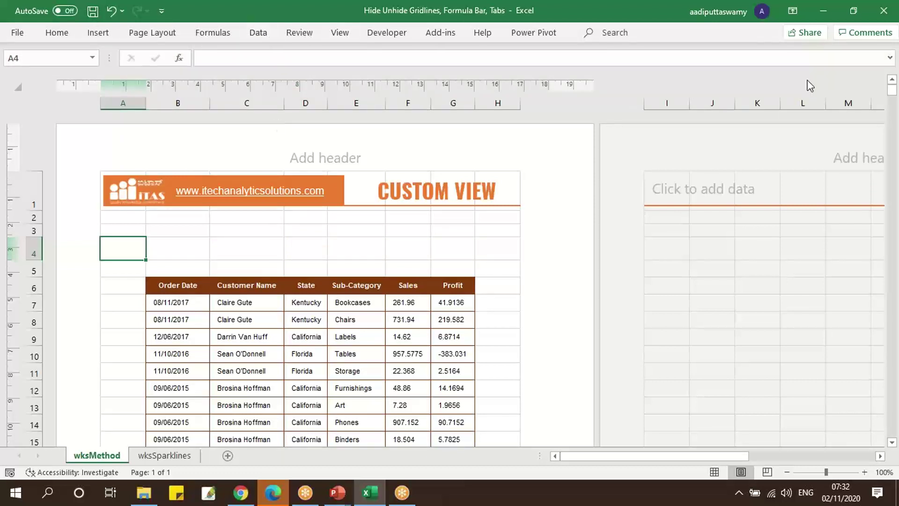
{"action": "left_click", "coordinate": [794, 13]}
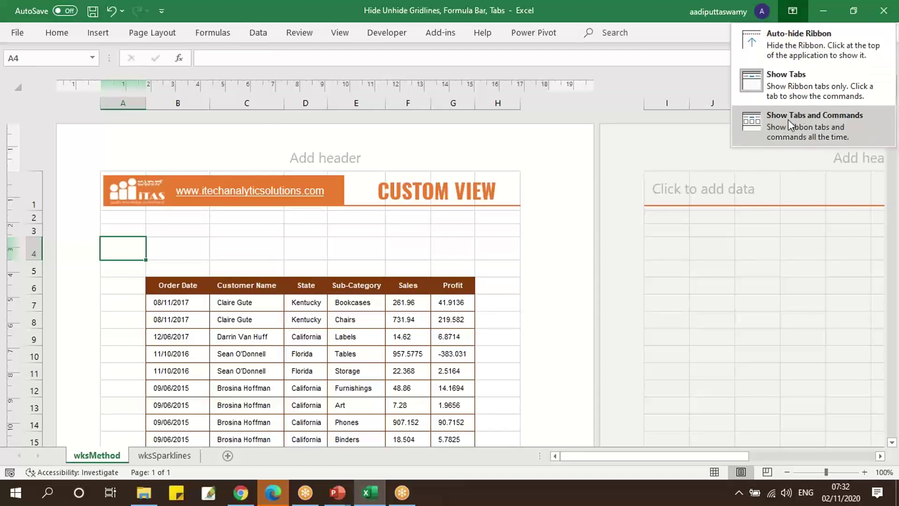
{"action": "left_click", "coordinate": [806, 125]}
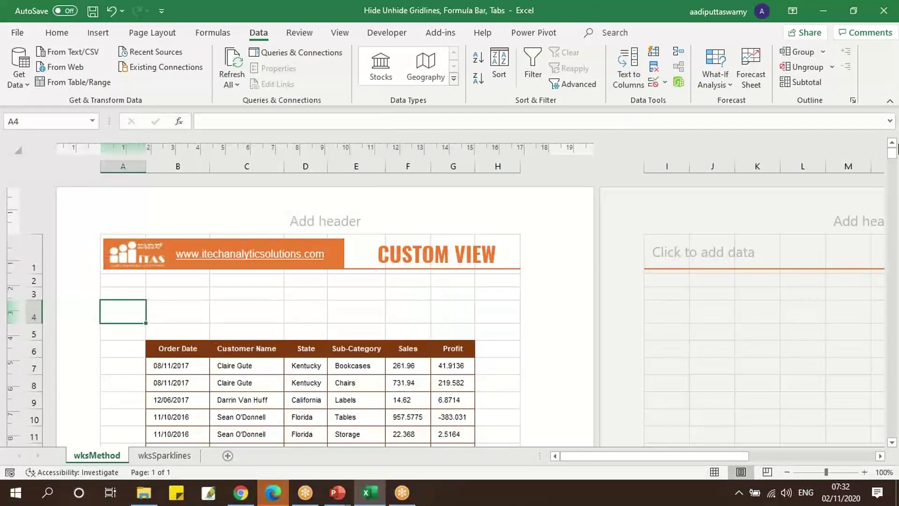
Return the worksheet to Normal view and hide its gridlines.
{"action": "left_click", "coordinate": [342, 34]}
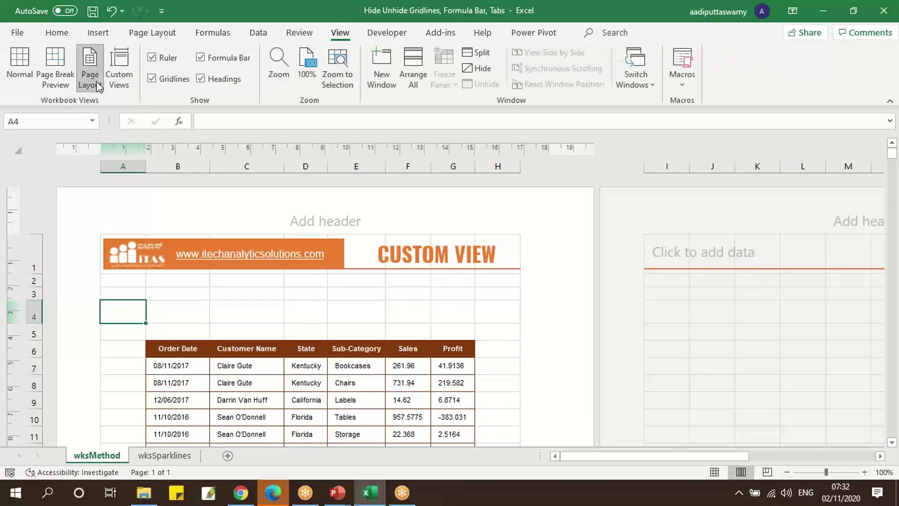
{"action": "left_click", "coordinate": [16, 75]}
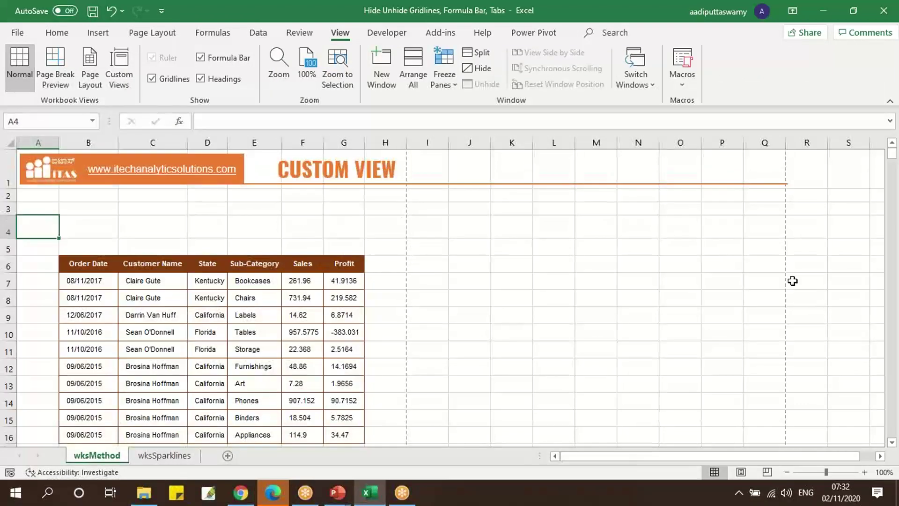
{"action": "left_click", "coordinate": [161, 79]}
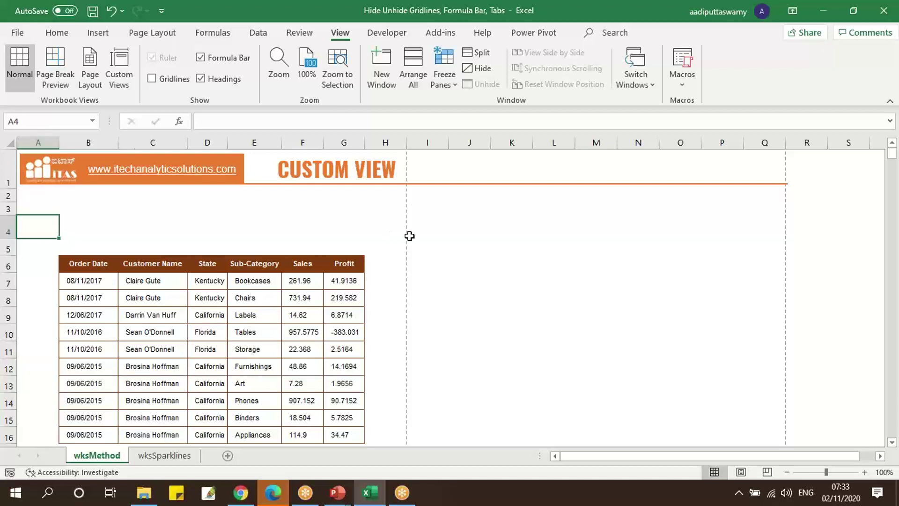
{"action": "left_click_drag", "start_coordinate": [410, 234], "coordinate": [781, 236]}
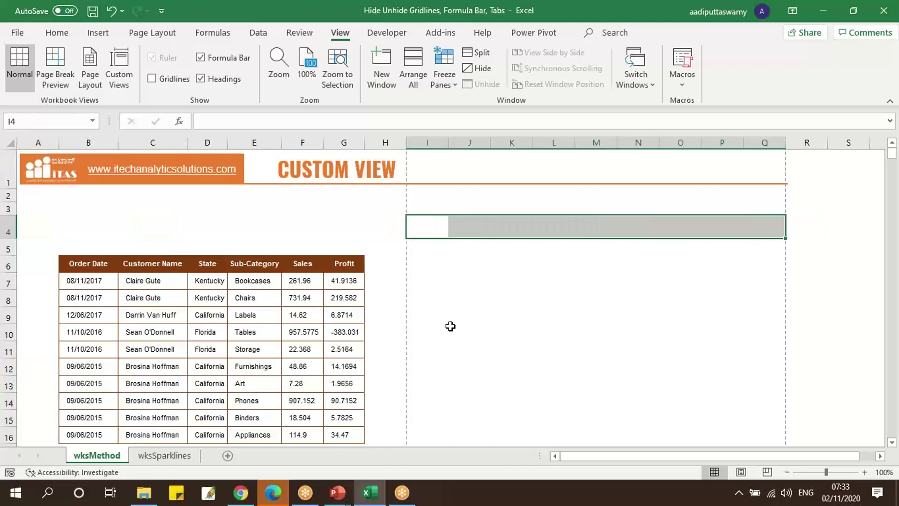
{"action": "left_click", "coordinate": [501, 317]}
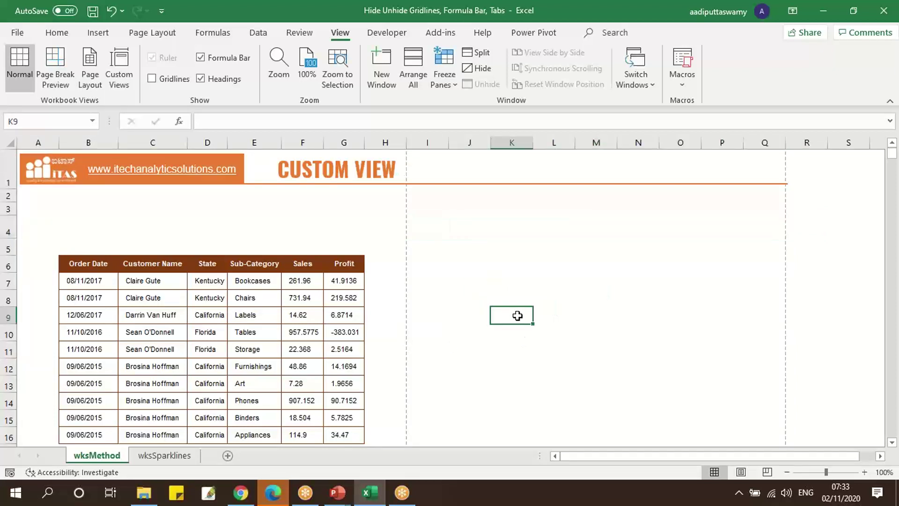
Turn off the display of page breaks for the wksMethod worksheet in the advanced Excel options and apply the change.
{"action": "left_click", "coordinate": [22, 33]}
{"action": "left_click", "coordinate": [52, 459]}
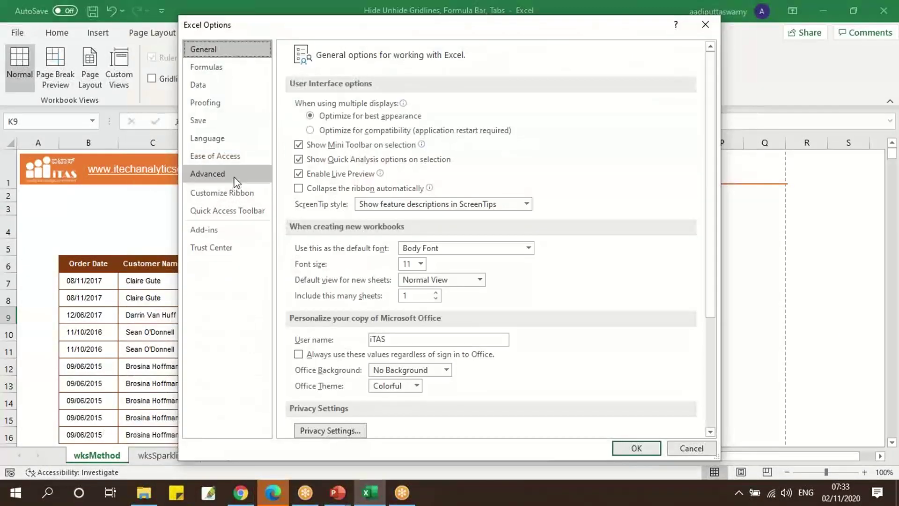
{"action": "left_click", "coordinate": [236, 181]}
{"action": "scroll", "coordinate": [433, 333], "scroll_direction": "down", "scroll_amount": 10}
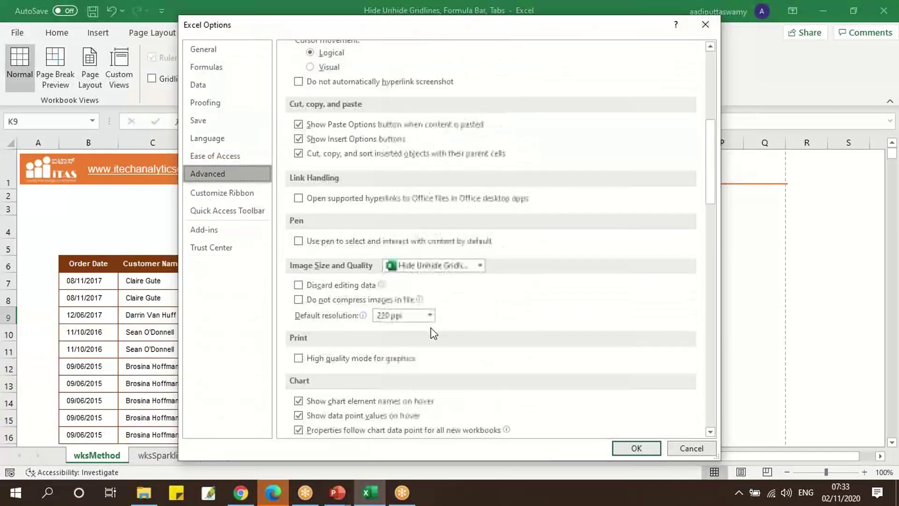
{"action": "scroll", "coordinate": [433, 334], "scroll_direction": "down", "scroll_amount": 10}
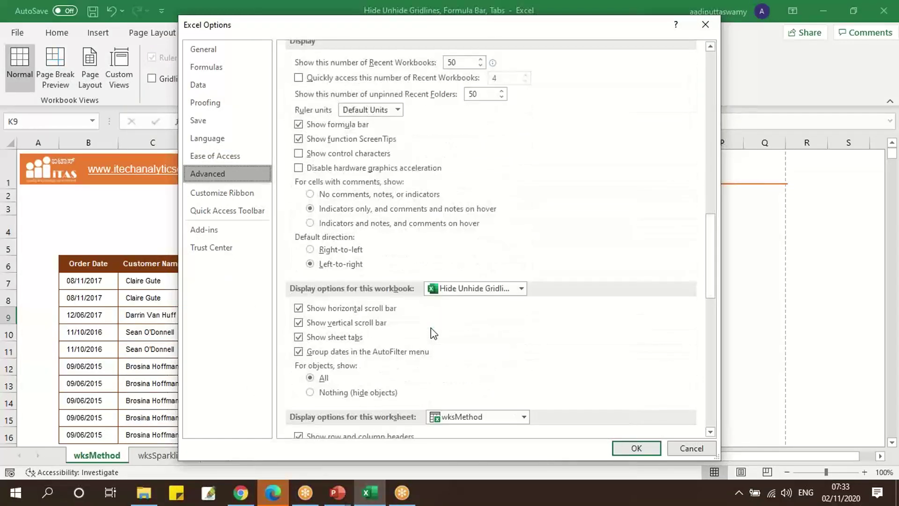
{"action": "scroll", "coordinate": [433, 333], "scroll_direction": "down", "scroll_amount": 5}
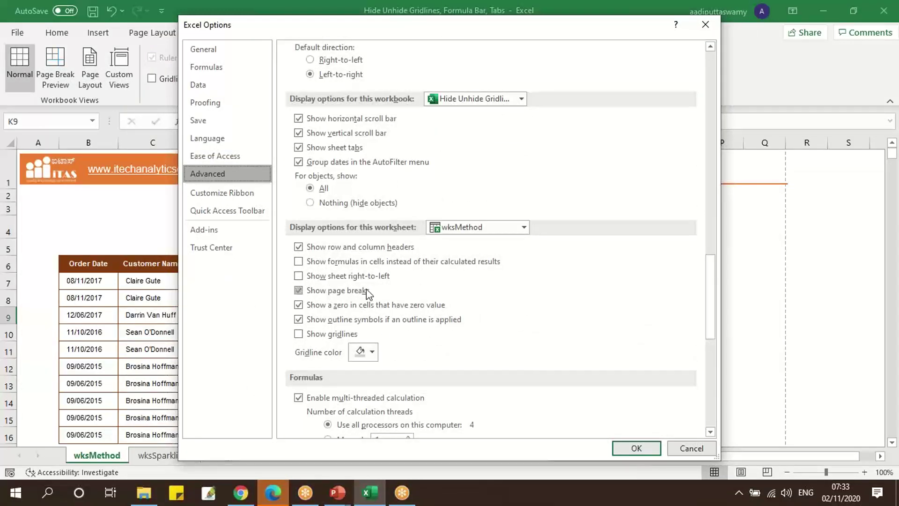
{"action": "left_click", "coordinate": [302, 291]}
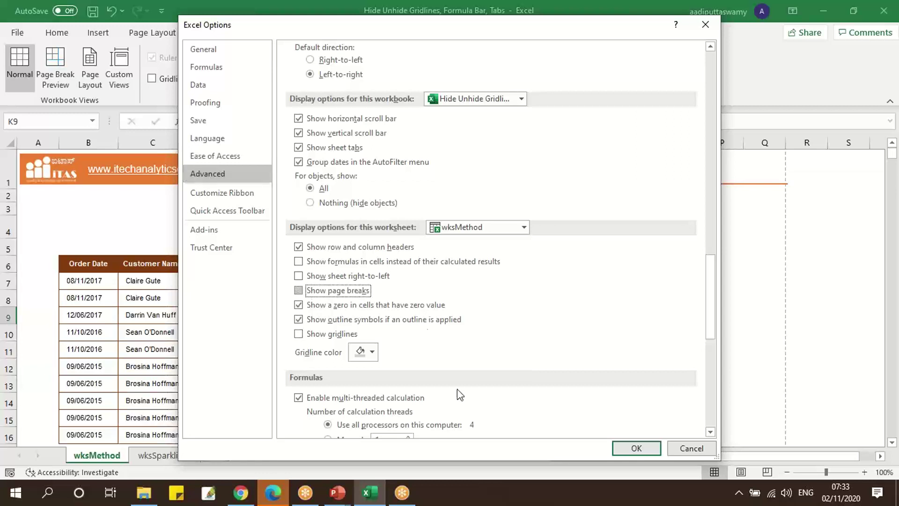
{"action": "left_click", "coordinate": [636, 449]}
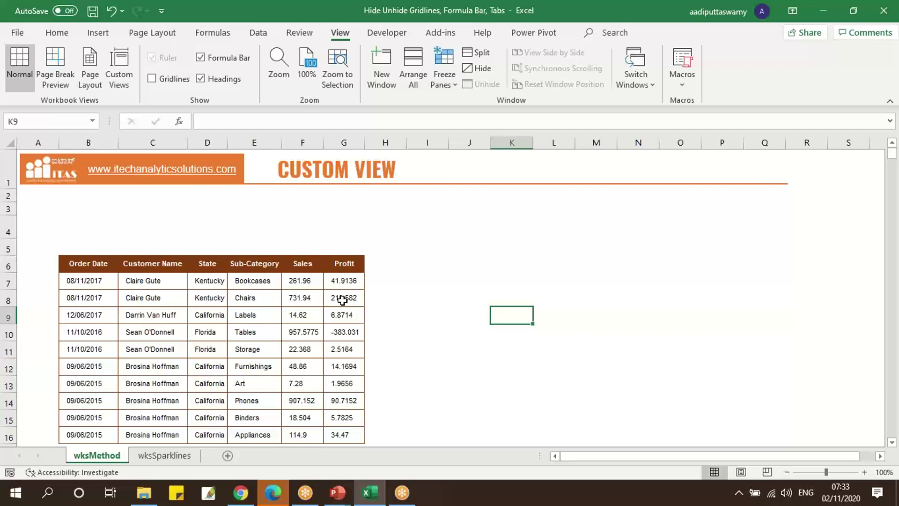
Turn on the display of page breaks for the wksMethod worksheet in the advanced Excel options and apply the change.
{"action": "left_click", "coordinate": [17, 32]}
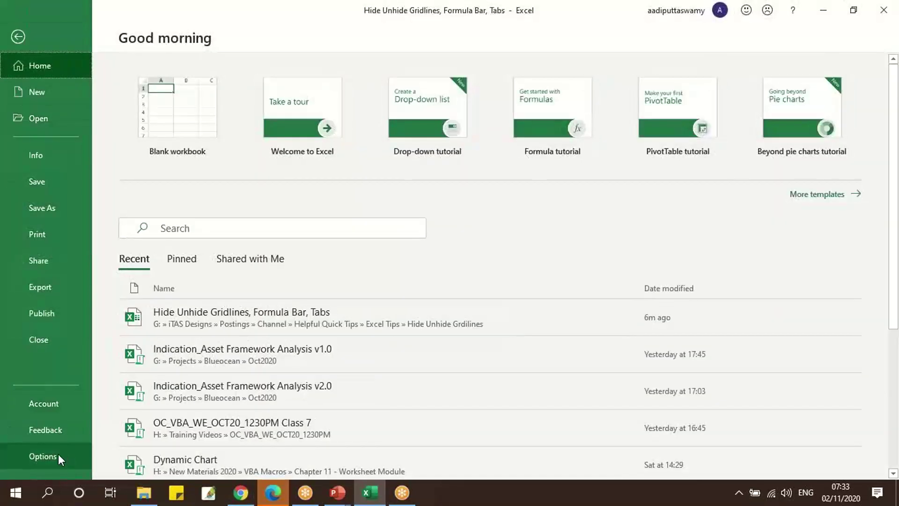
{"action": "left_click", "coordinate": [58, 454]}
{"action": "left_click", "coordinate": [225, 175]}
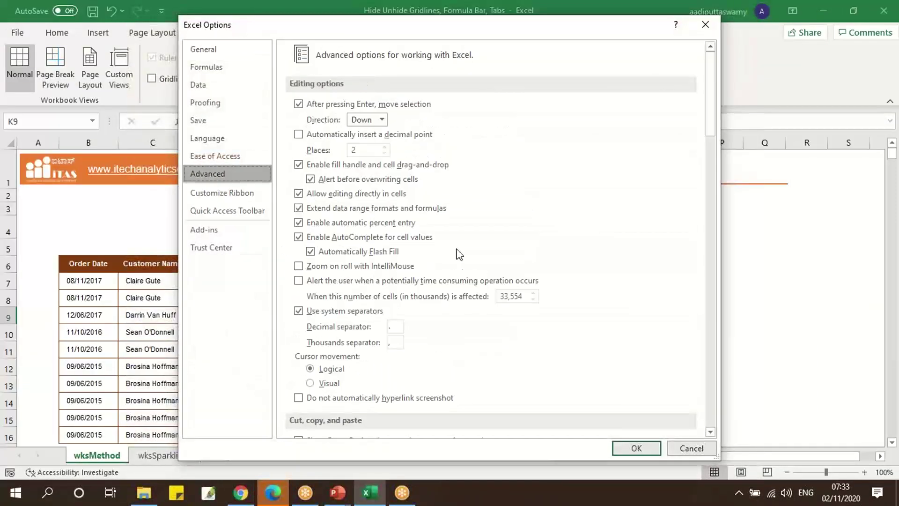
{"action": "scroll", "coordinate": [458, 253], "scroll_direction": "down", "scroll_amount": 10}
{"action": "scroll", "coordinate": [447, 343], "scroll_direction": "down", "scroll_amount": 12}
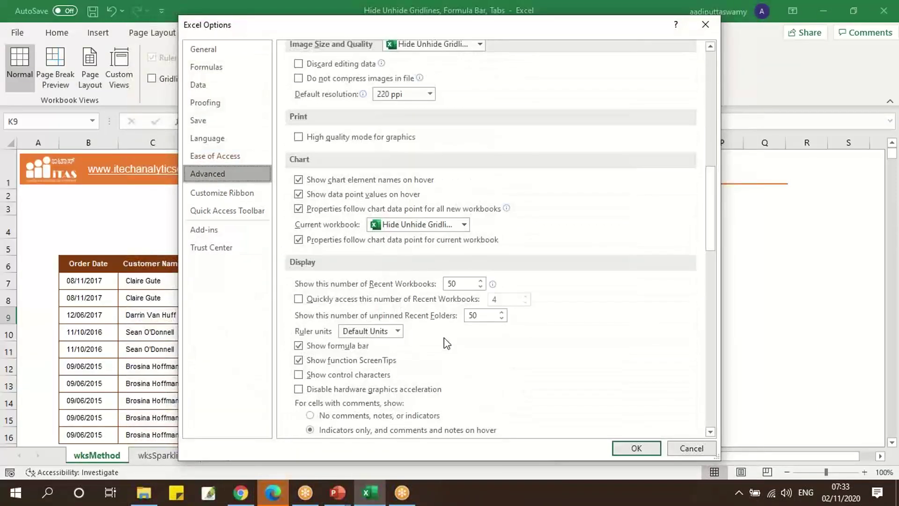
{"action": "scroll", "coordinate": [445, 342], "scroll_direction": "down", "scroll_amount": 2}
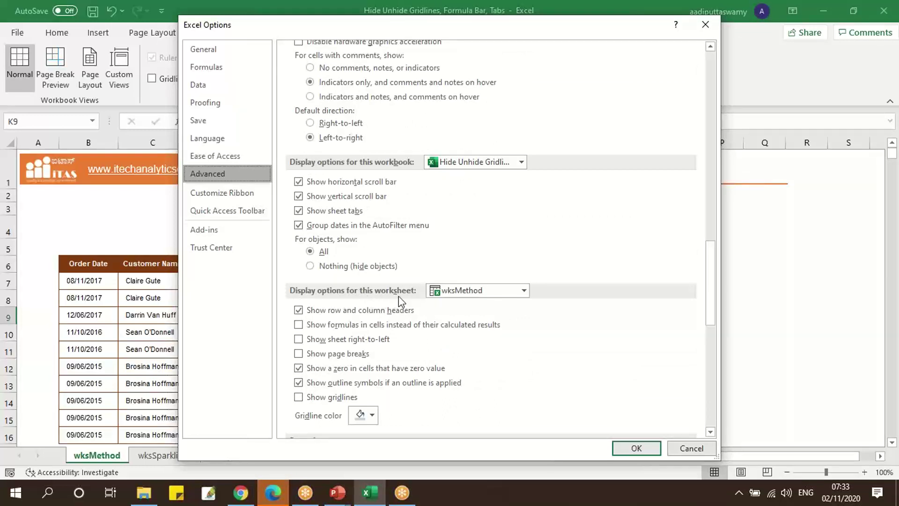
{"action": "left_click", "coordinate": [299, 355]}
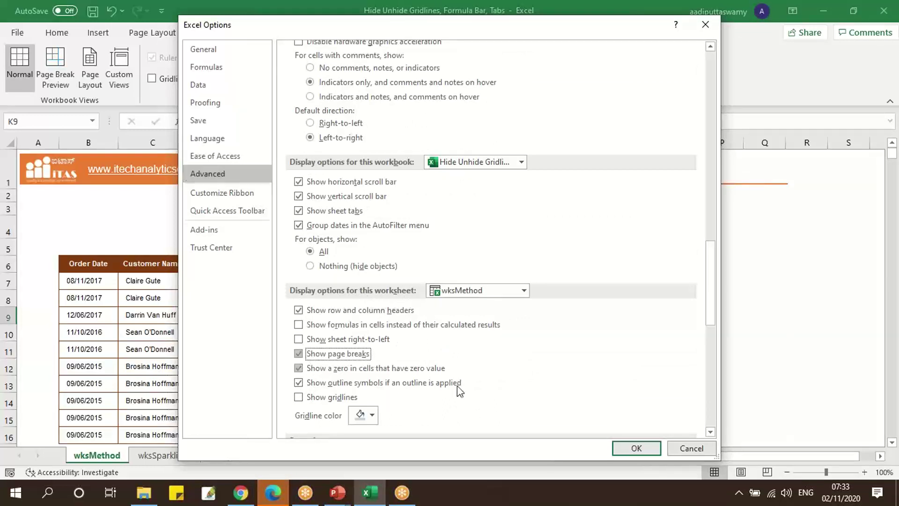
{"action": "left_click", "coordinate": [637, 447]}
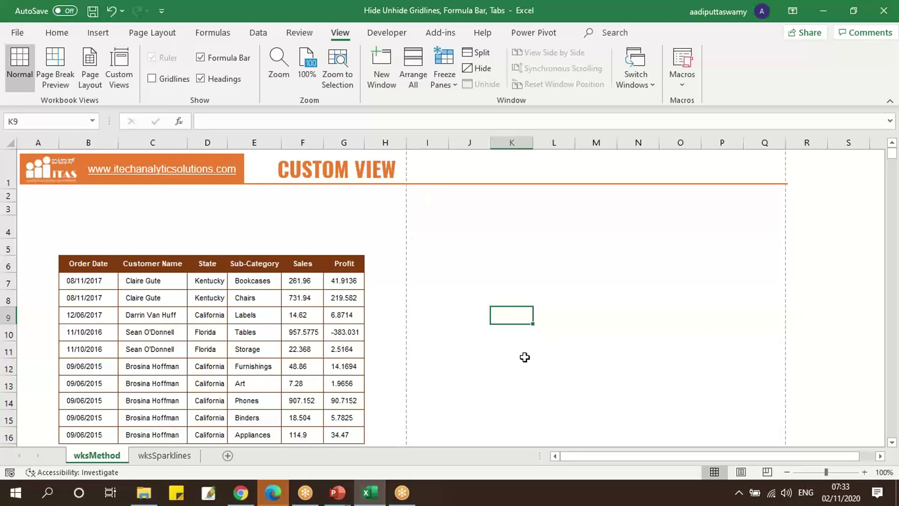
Move the selection down to cell K11, and briefly view the wksSparklines sheet before returning to wksMethod.
{"action": "key", "text": "Down"}
{"action": "key", "text": "Down"}
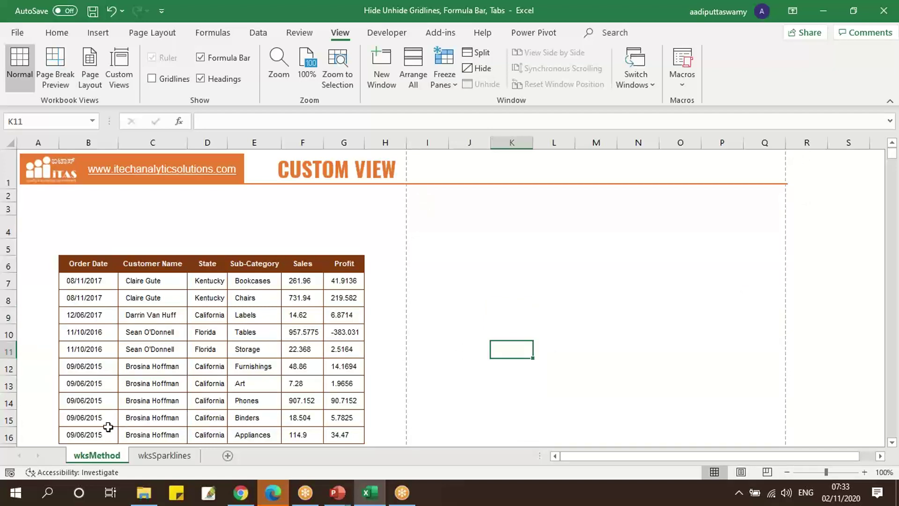
{"action": "left_click", "coordinate": [155, 454]}
{"action": "left_click", "coordinate": [96, 455]}
Hide the sheet tabs for this workbook in the advanced Excel options and apply the change.
{"action": "left_click", "coordinate": [21, 32]}
{"action": "left_click", "coordinate": [43, 455]}
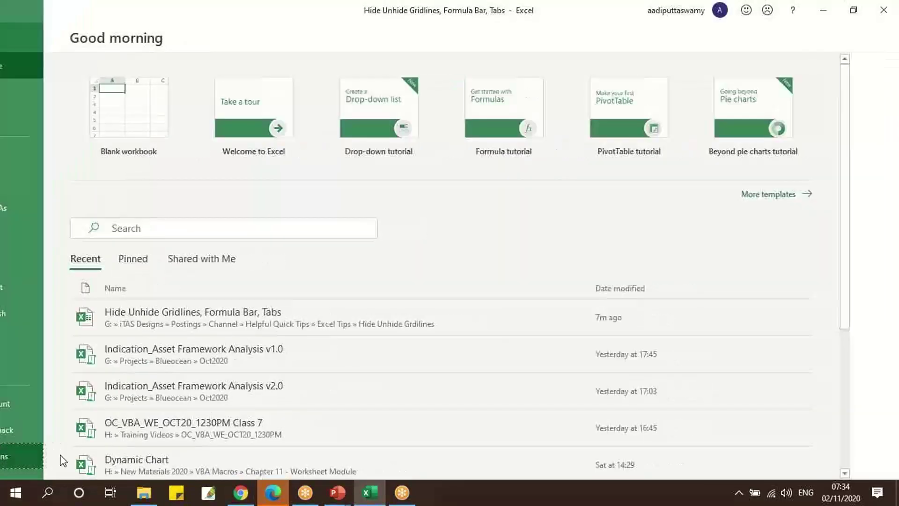
{"action": "left_click", "coordinate": [230, 178]}
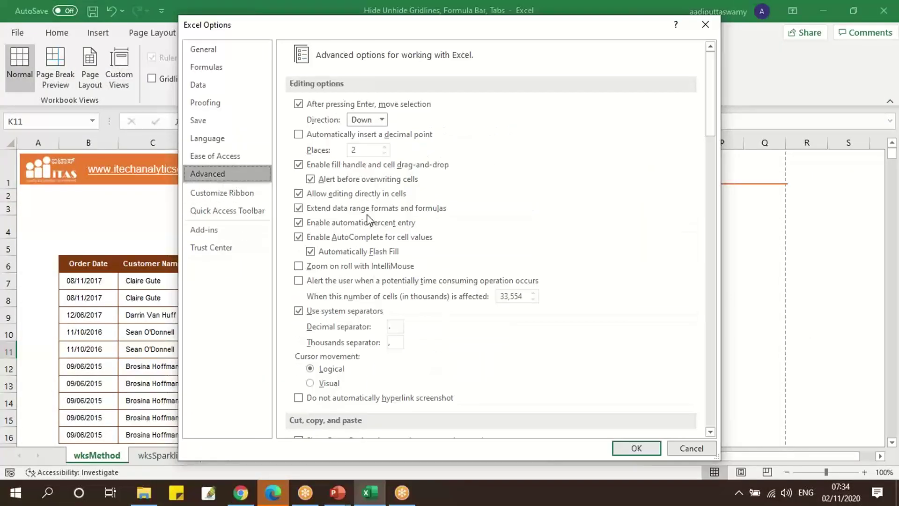
{"action": "scroll", "coordinate": [445, 321], "scroll_direction": "down", "scroll_amount": 10}
{"action": "scroll", "coordinate": [482, 323], "scroll_direction": "down", "scroll_amount": 10}
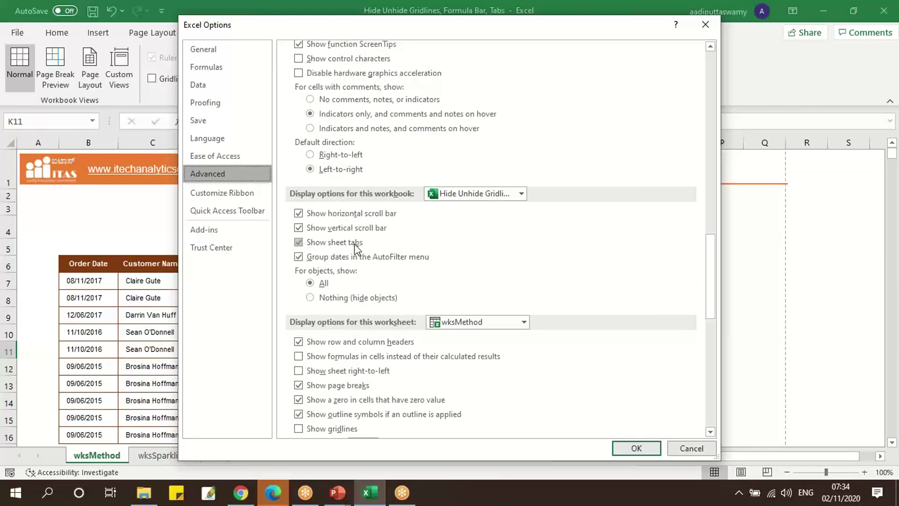
{"action": "left_click", "coordinate": [300, 243]}
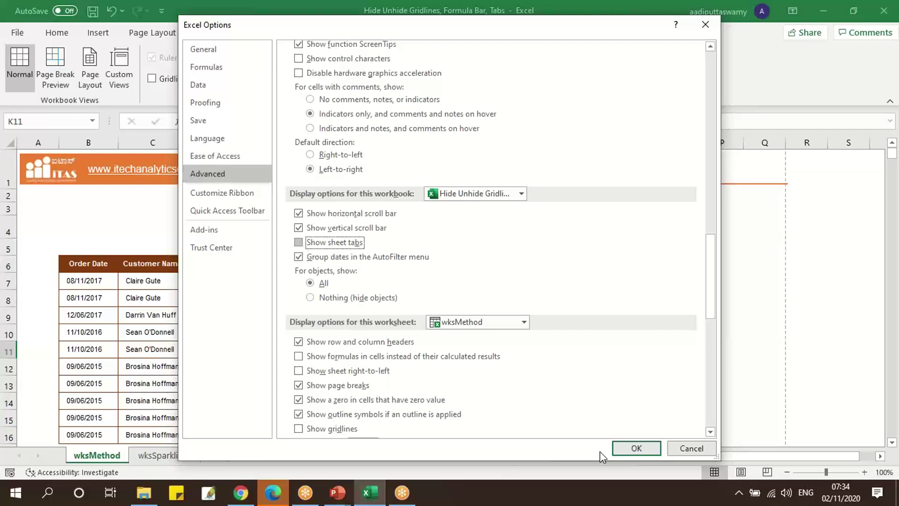
{"action": "left_click", "coordinate": [637, 449]}
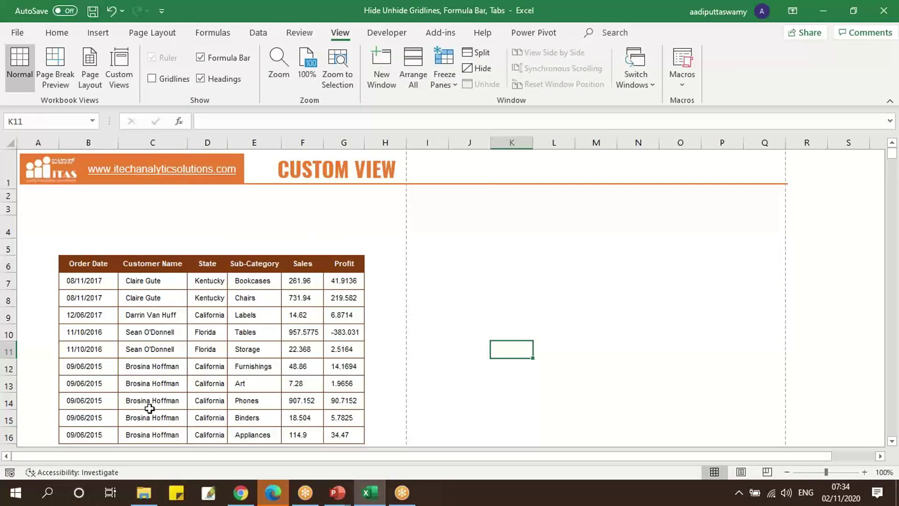
Show the workbook's sheet tabs again through the advanced Excel display options and apply the change.
{"action": "left_click", "coordinate": [17, 32]}
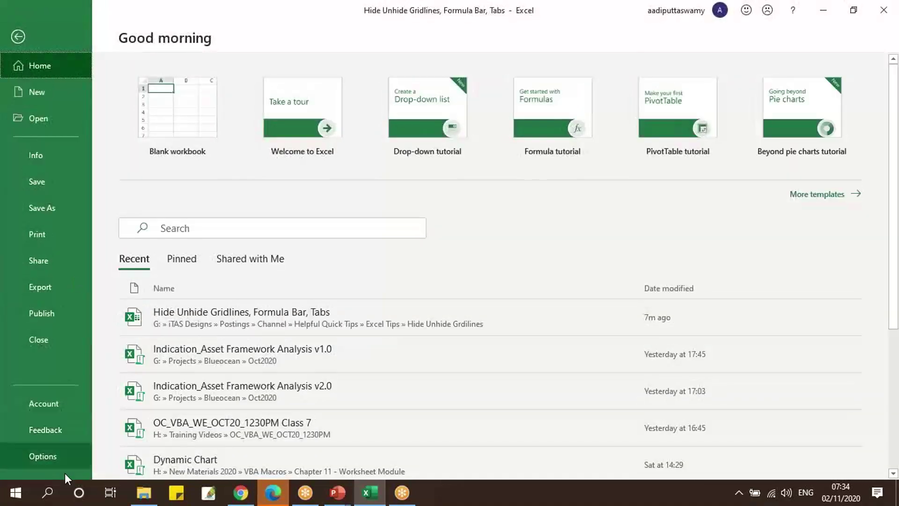
{"action": "left_click", "coordinate": [58, 462]}
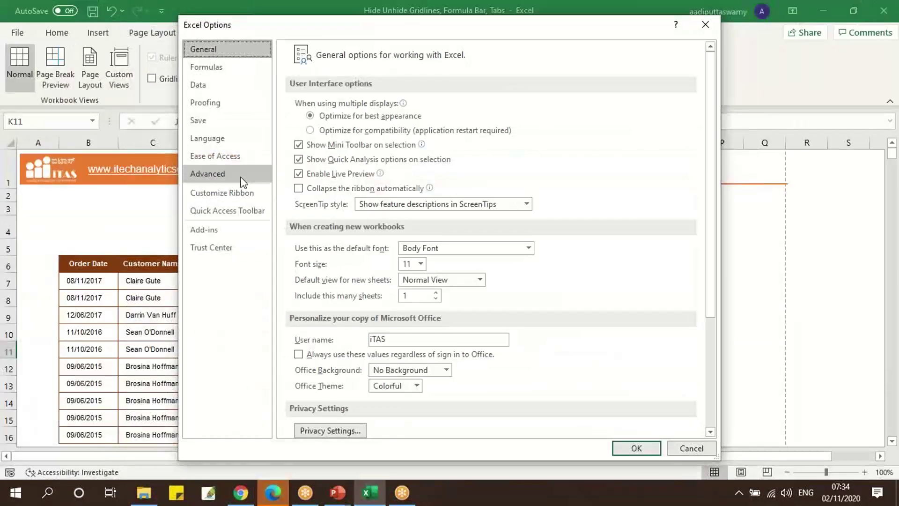
{"action": "left_click", "coordinate": [241, 182]}
{"action": "scroll", "coordinate": [429, 334], "scroll_direction": "down", "scroll_amount": 15}
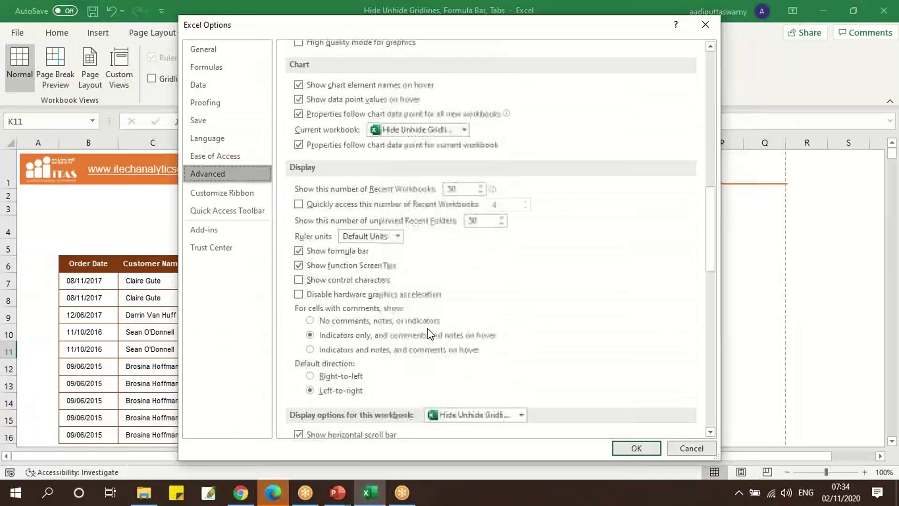
{"action": "scroll", "coordinate": [429, 334], "scroll_direction": "down", "scroll_amount": 5}
{"action": "left_click", "coordinate": [298, 338]}
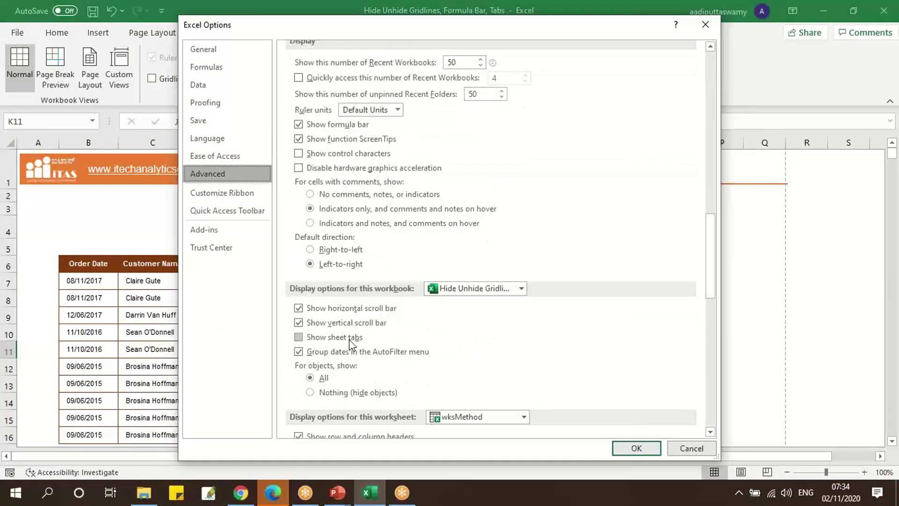
{"action": "left_click", "coordinate": [299, 339]}
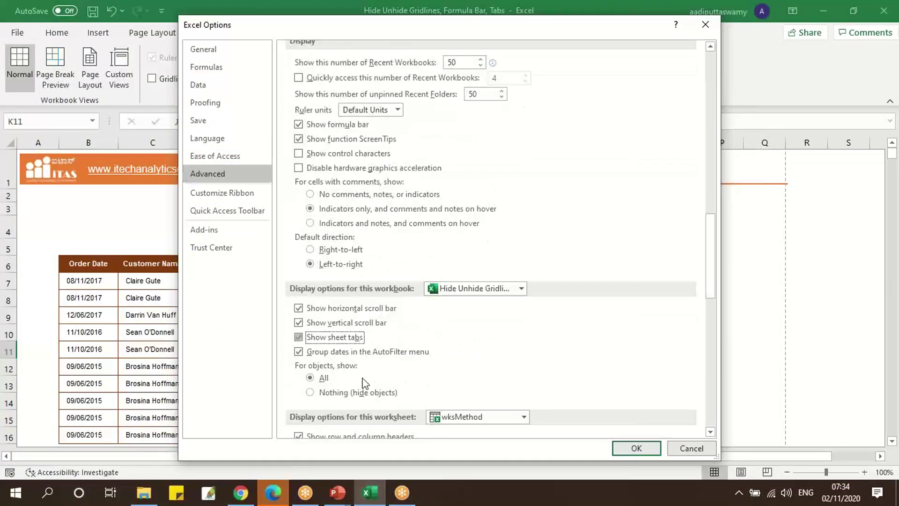
{"action": "left_click", "coordinate": [637, 448]}
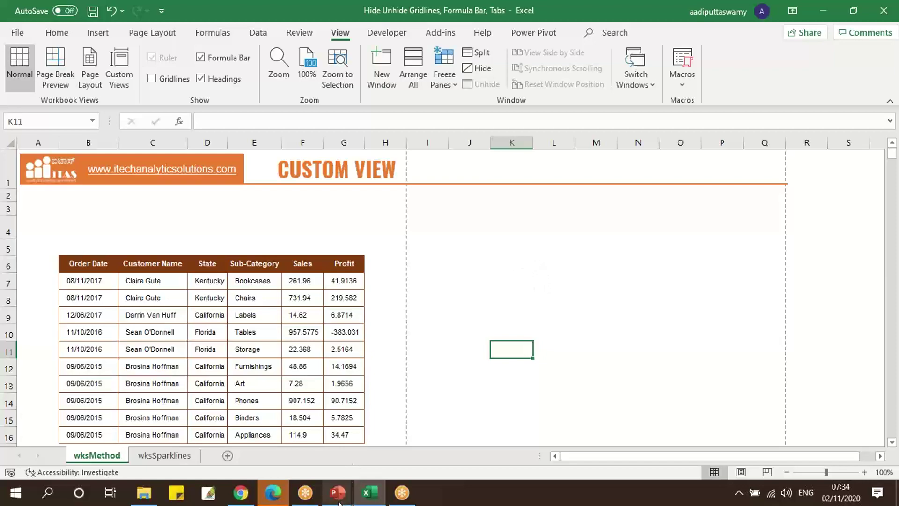
Switch to the PowerPoint slide show with the Excel tips title slide.
{"action": "mouse_move", "coordinate": [339, 500]}
{"action": "left_click", "coordinate": [410, 429]}
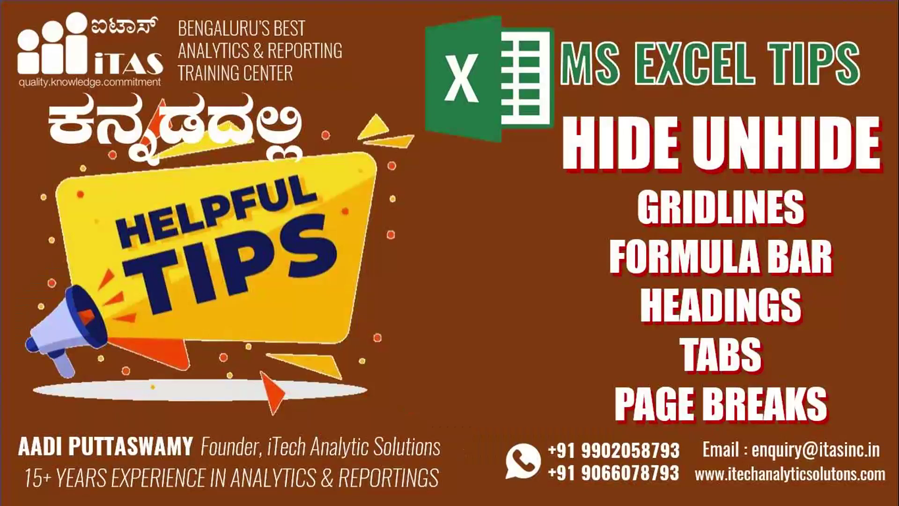